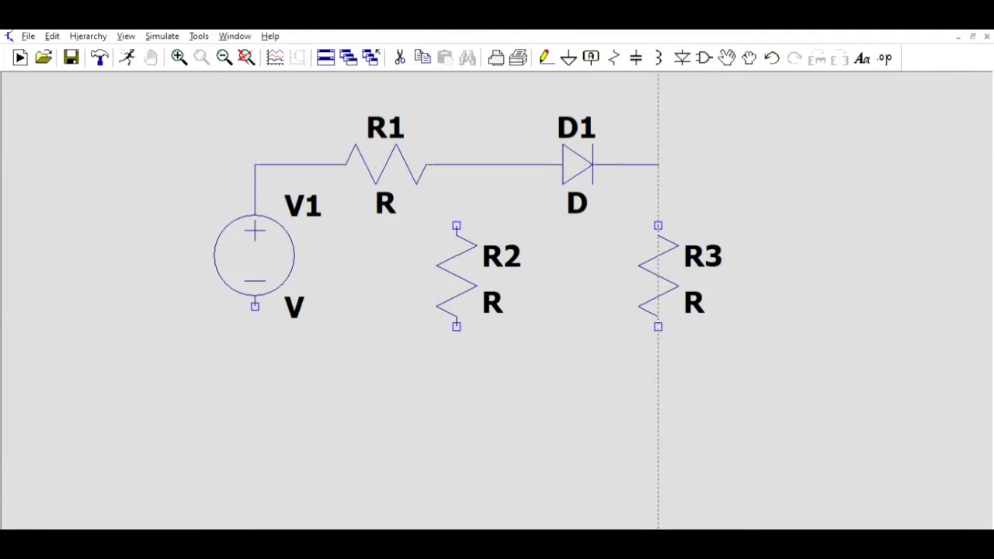
- Wire D1's cathode down to R3's upper terminal and run a bottom wire from just below V1 across to R3's lower terminal
left_click(658, 225)
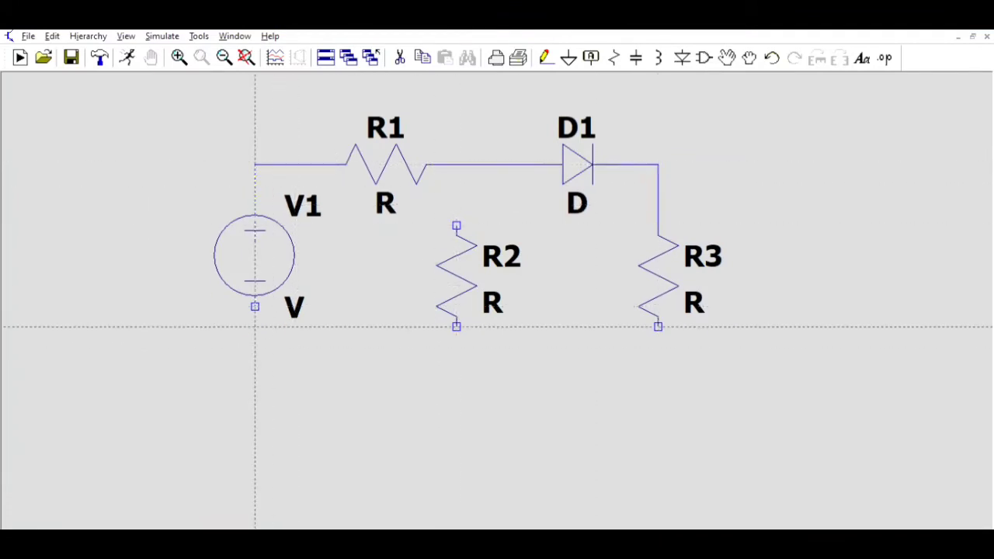
left_click(255, 328)
left_click(255, 366)
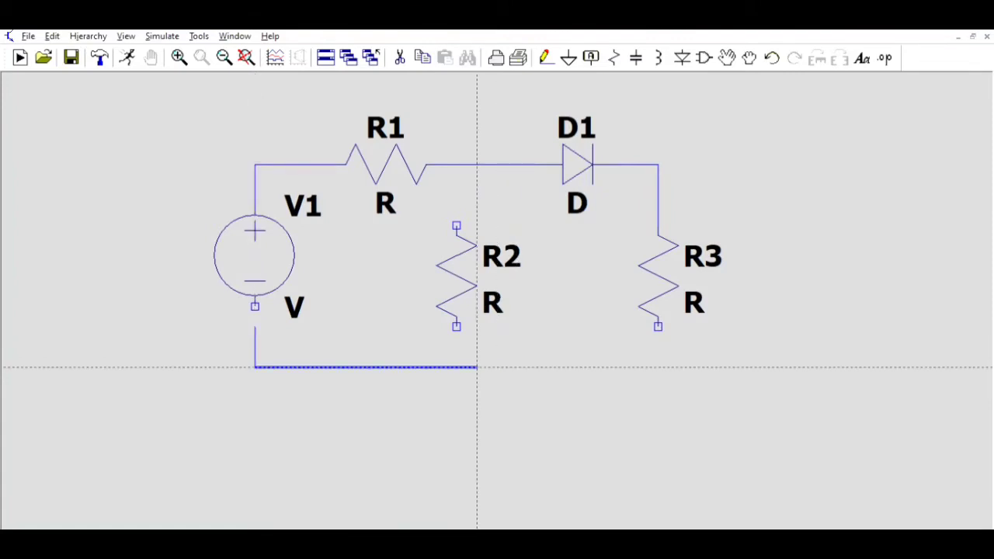
left_click(477, 367)
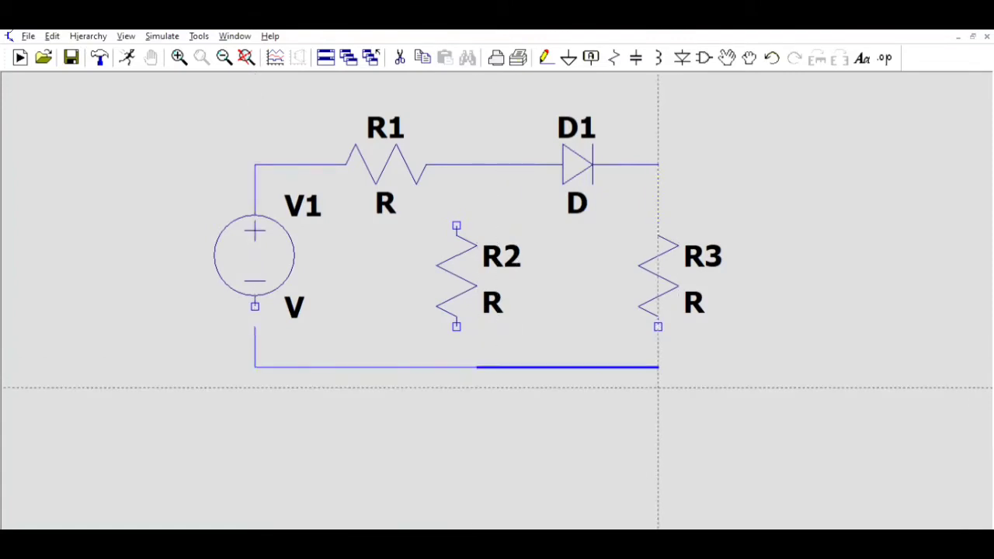
left_click(658, 367)
left_click(658, 326)
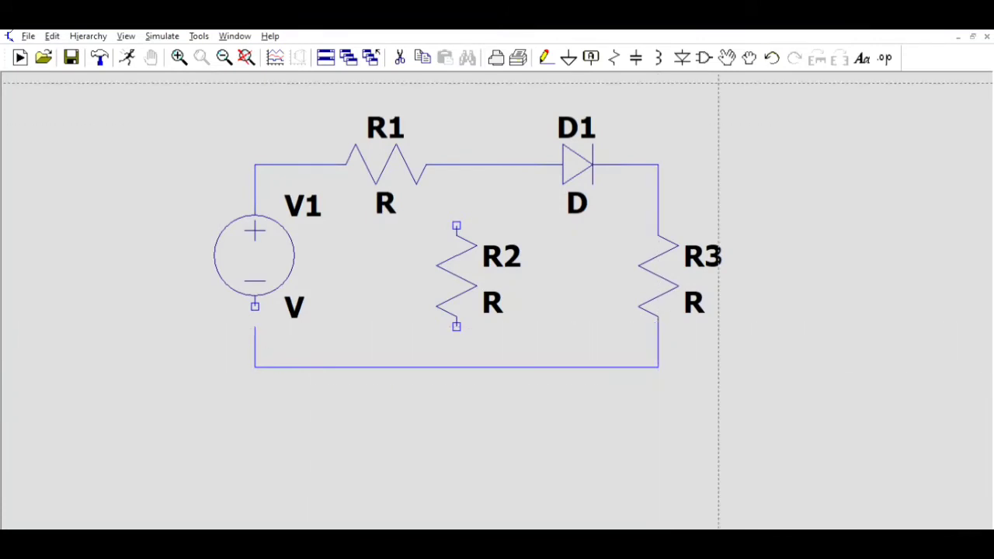
- Move resistor R2 one grid step to the right, keeping it level with R3
left_click(748, 57)
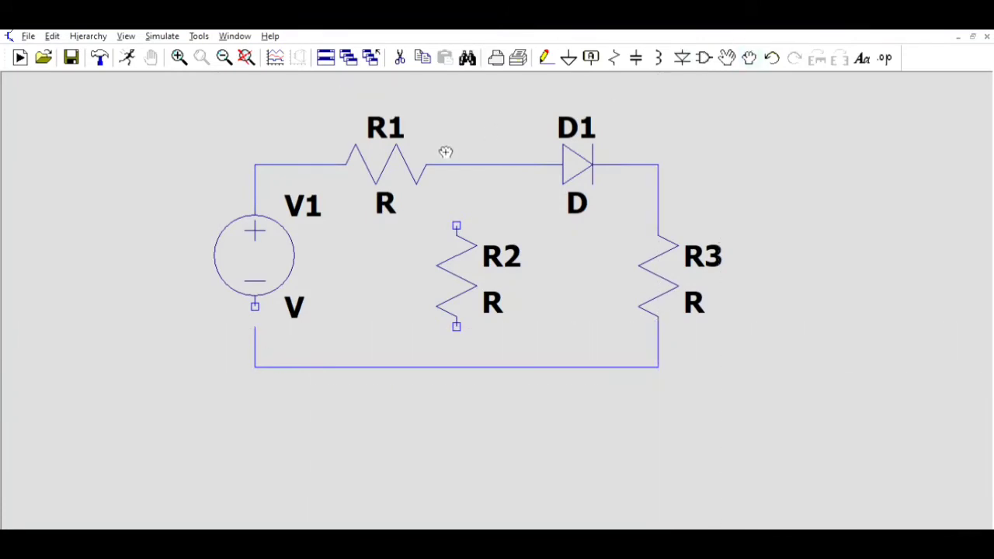
left_click_drag(433, 211, 566, 339)
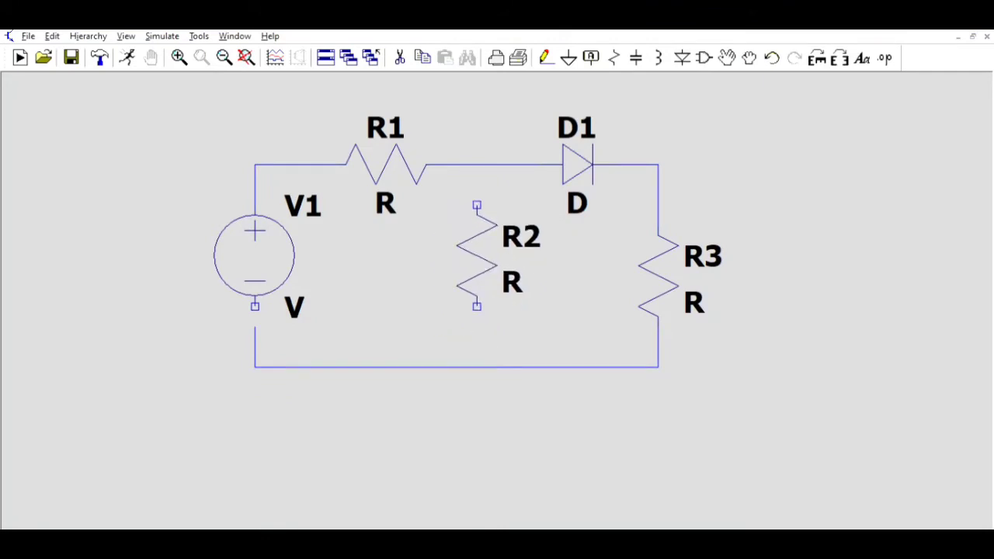
left_click(524, 272)
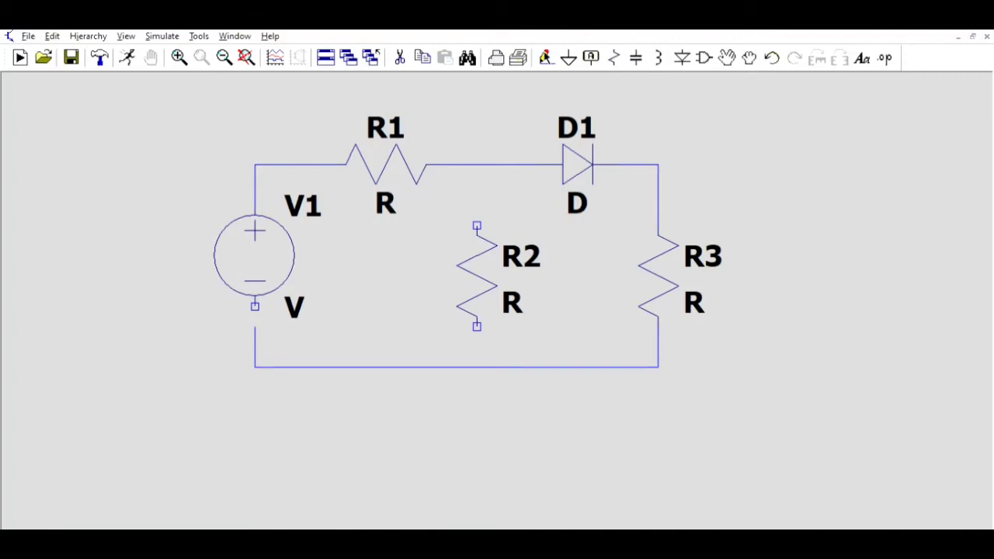
- Wire R2's upper terminal to the line between R1 and D1 and its lower terminal to the bottom wire
left_click(546, 58)
left_click(476, 225)
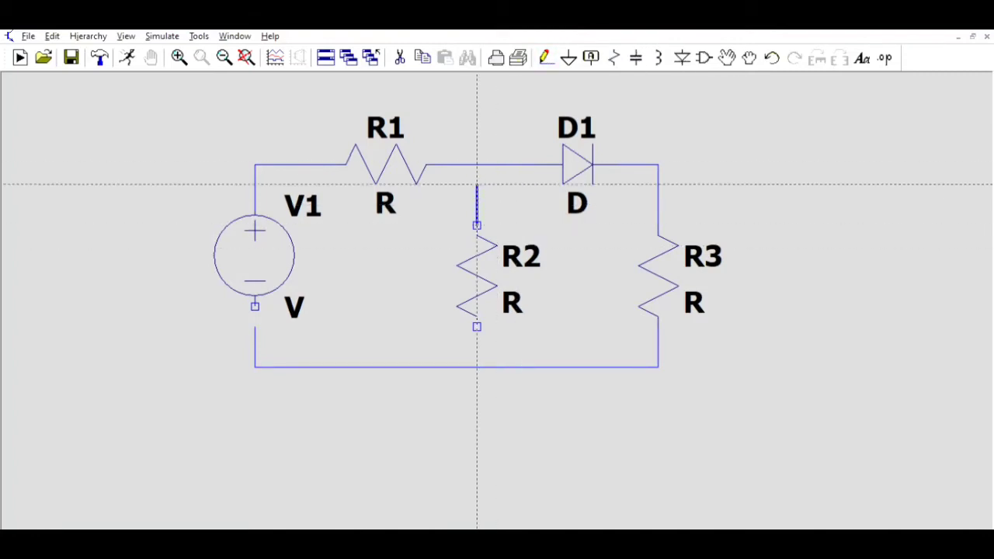
left_click(477, 164)
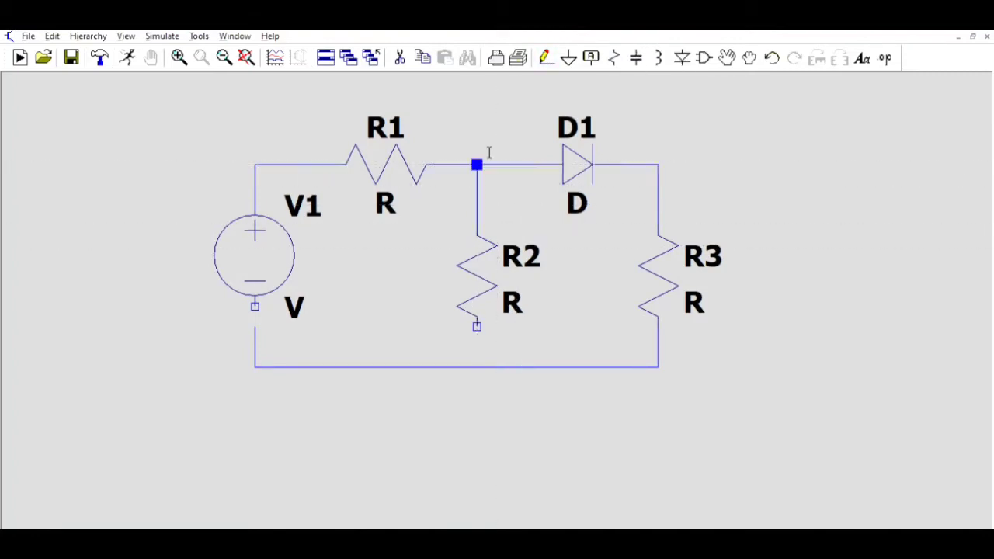
left_click(476, 327)
left_click(477, 366)
key("Escape")
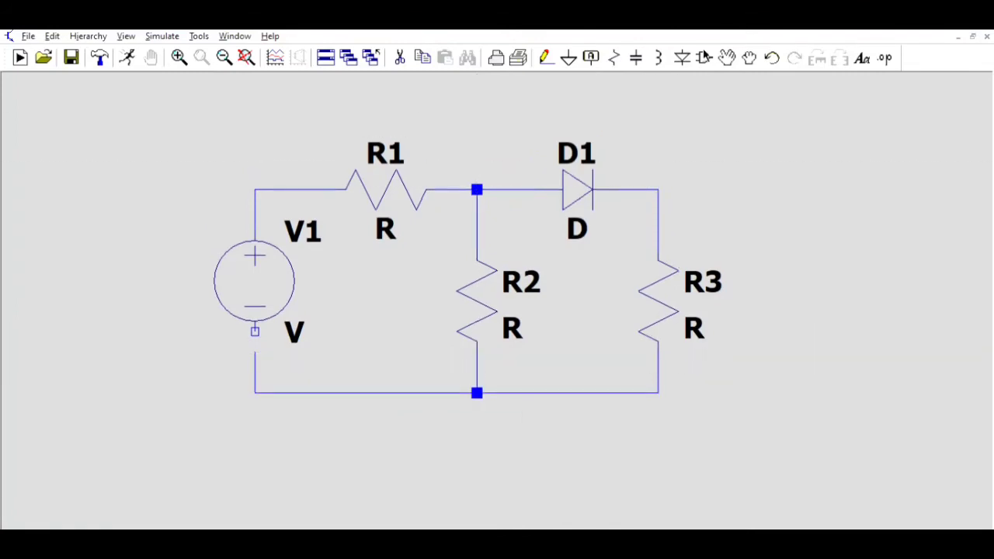
left_click(681, 58)
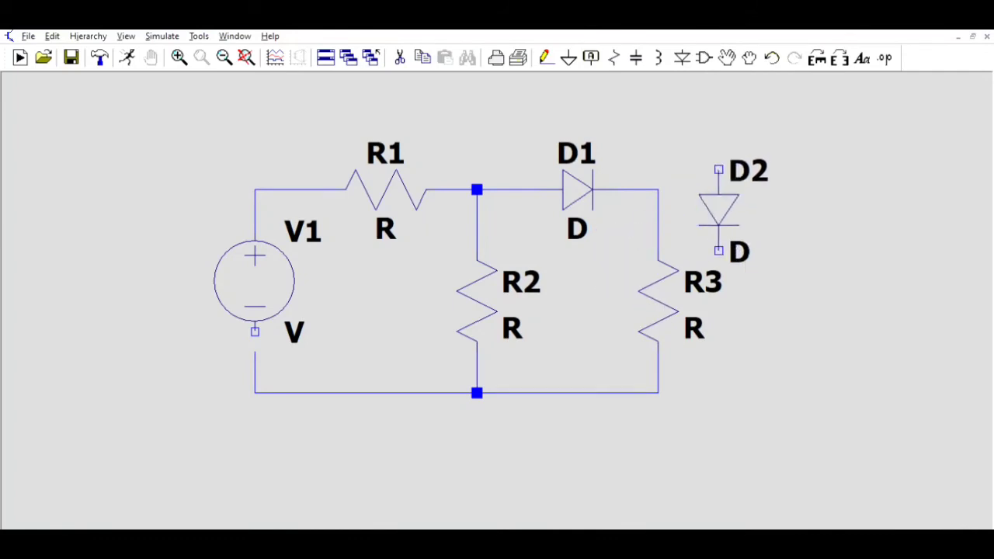
left_click(718, 175)
left_click(772, 54)
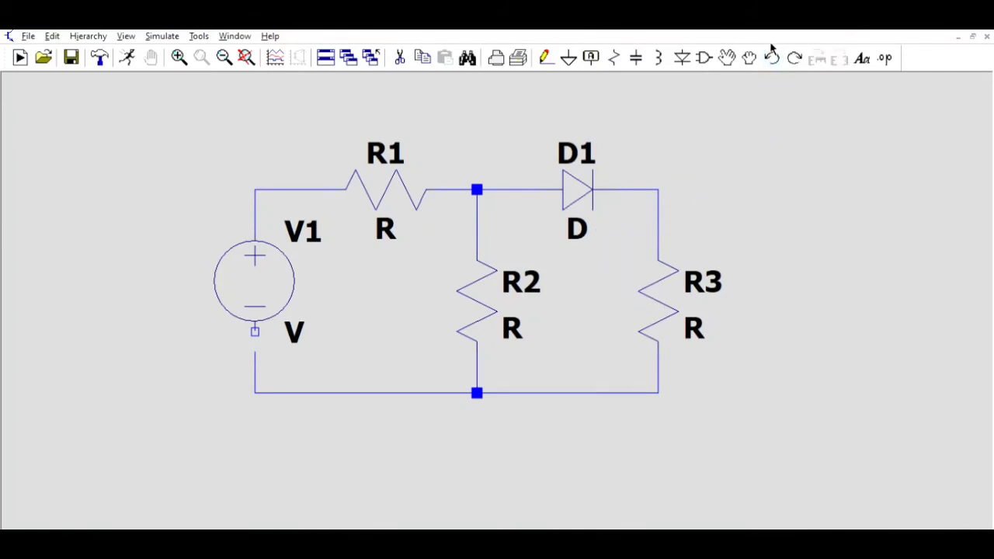
- Place a ground symbol below R2 and wire it to the junction on the bottom wire
left_click(568, 57)
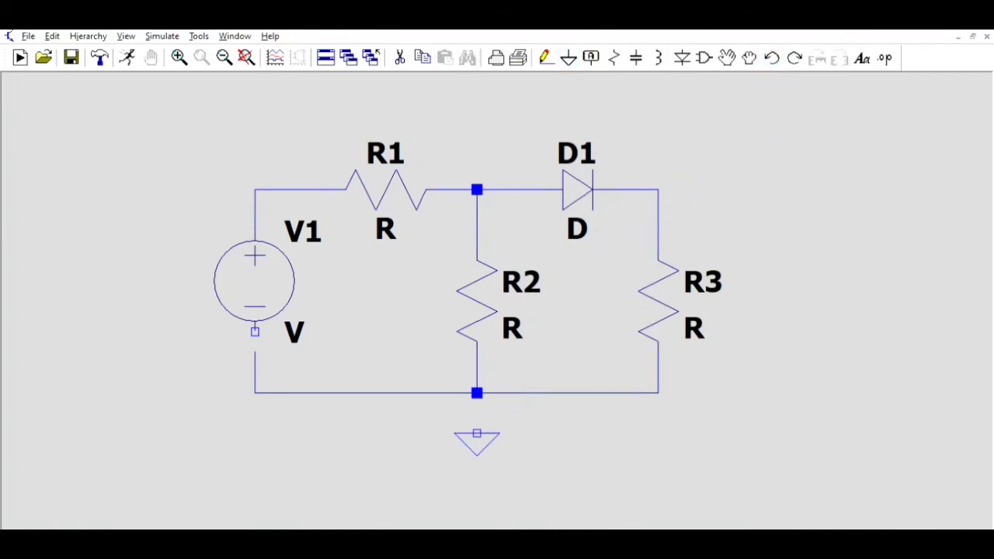
left_click(476, 434)
left_click(547, 56)
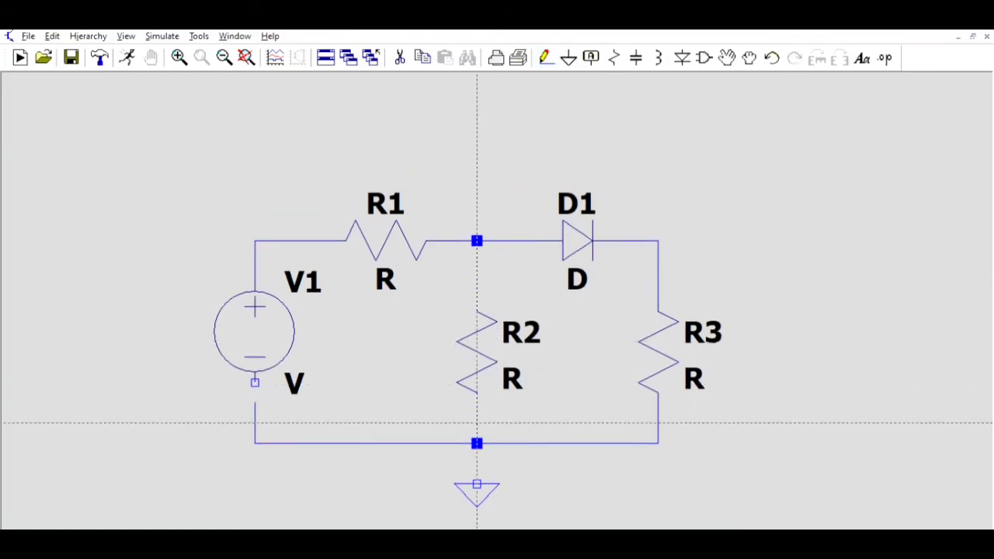
left_click(476, 443)
left_click(477, 485)
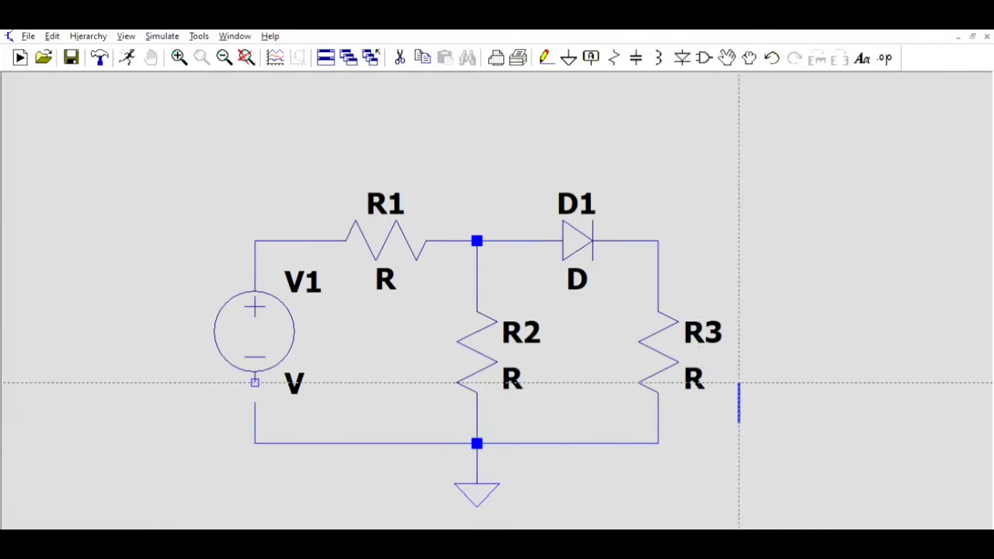
left_click(738, 362)
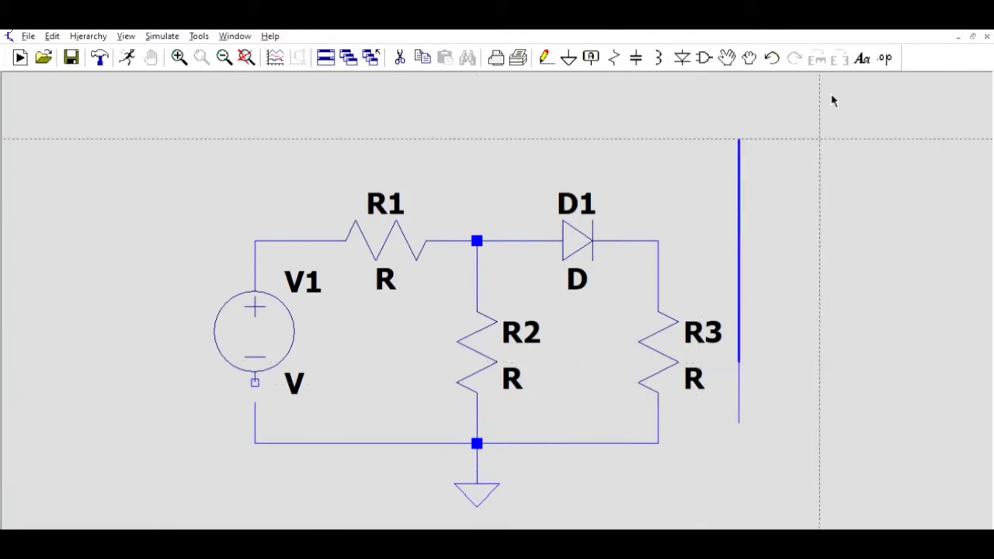
key("Escape")
left_click(778, 53)
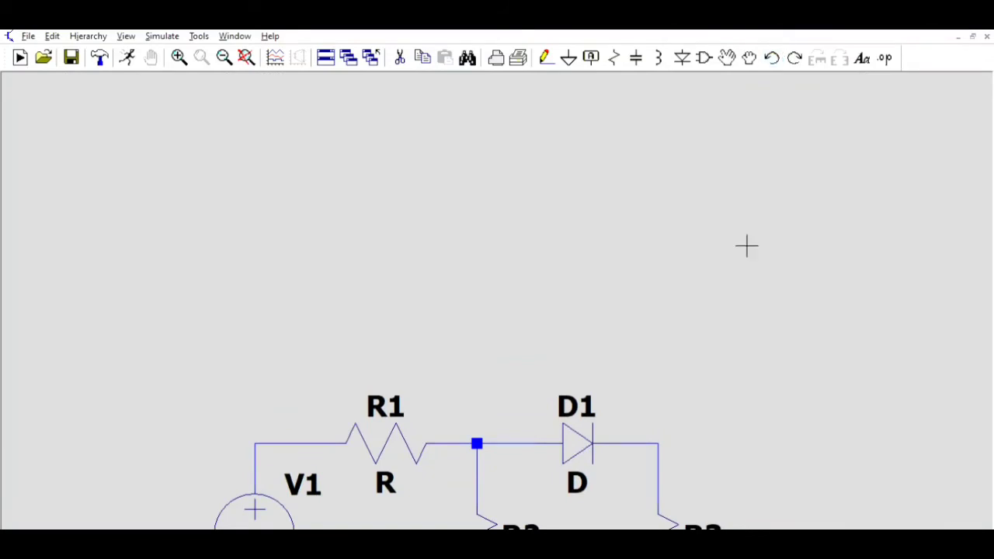
- Close the gap below V1 by wiring its negative terminal to the bottom wire's corner
left_click_drag(710, 348, 702, 77)
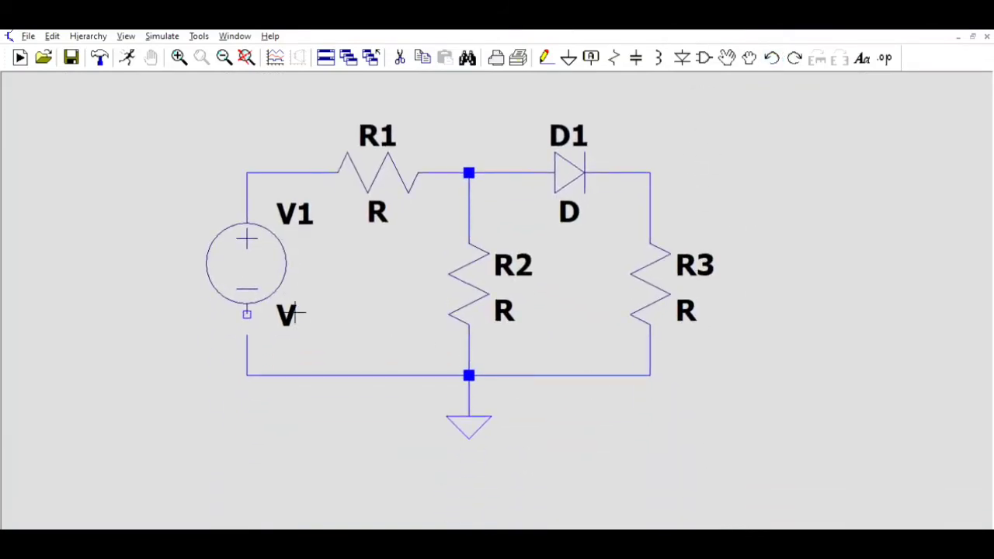
left_click_drag(257, 317, 258, 312)
left_click(546, 56)
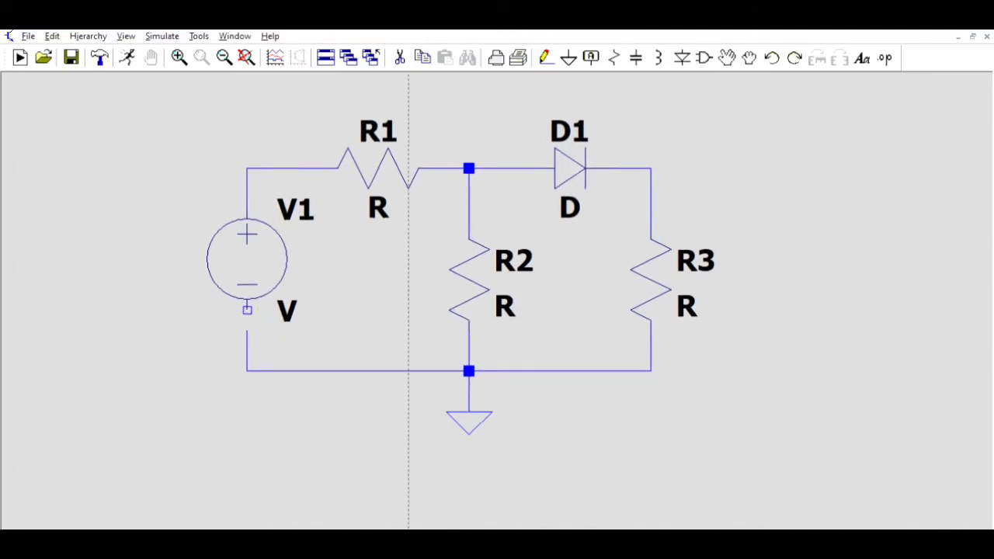
left_click(247, 310)
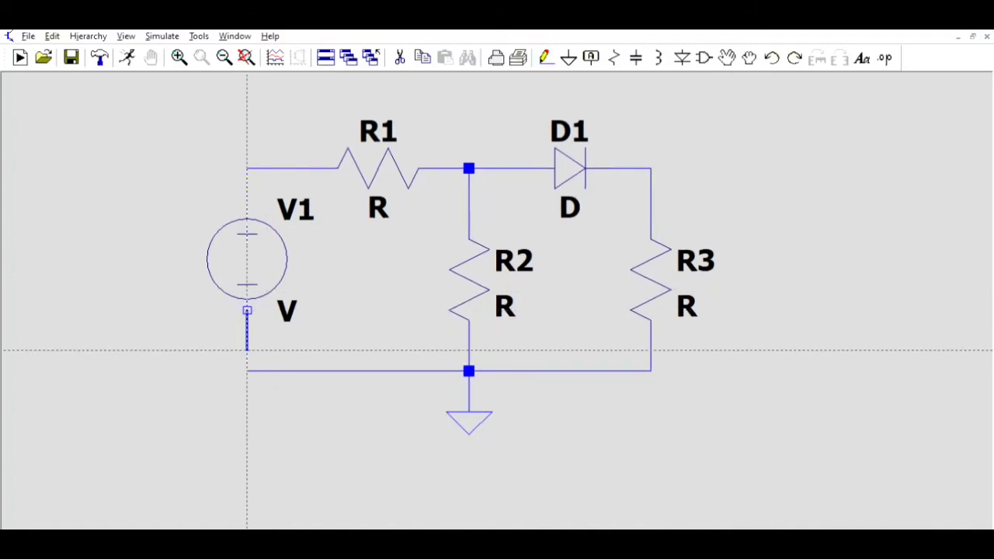
left_click(247, 371)
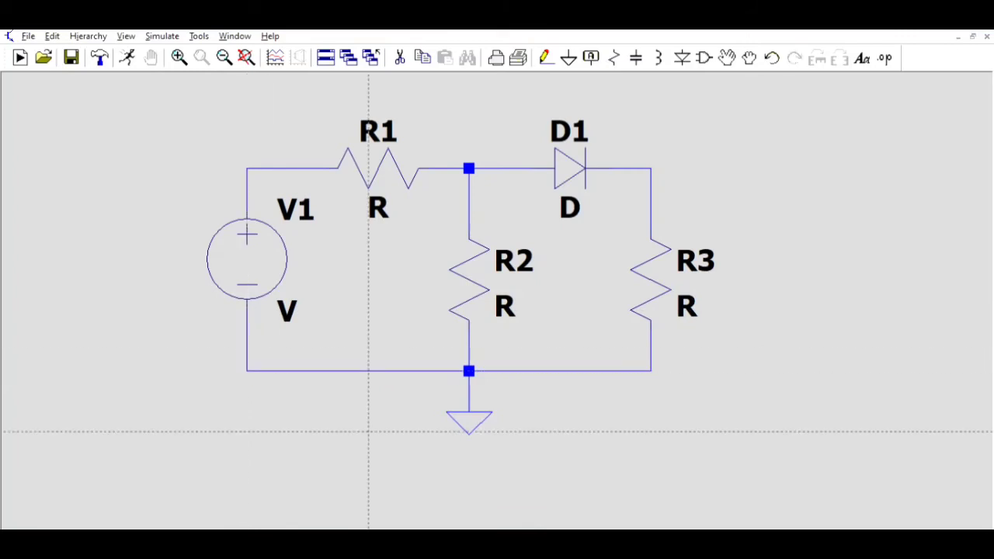
left_click(750, 54)
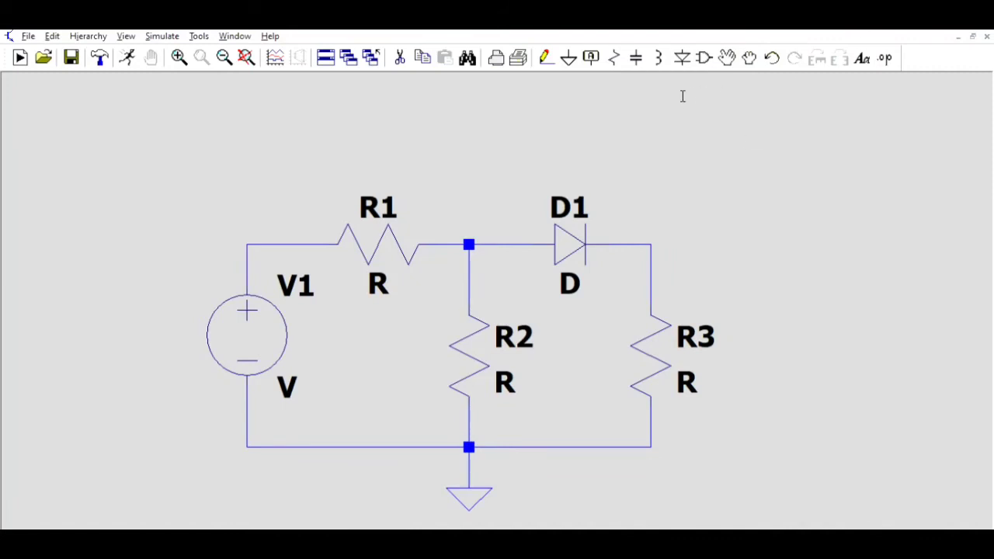
key("Escape")
left_click_drag(756, 226, 752, 144)
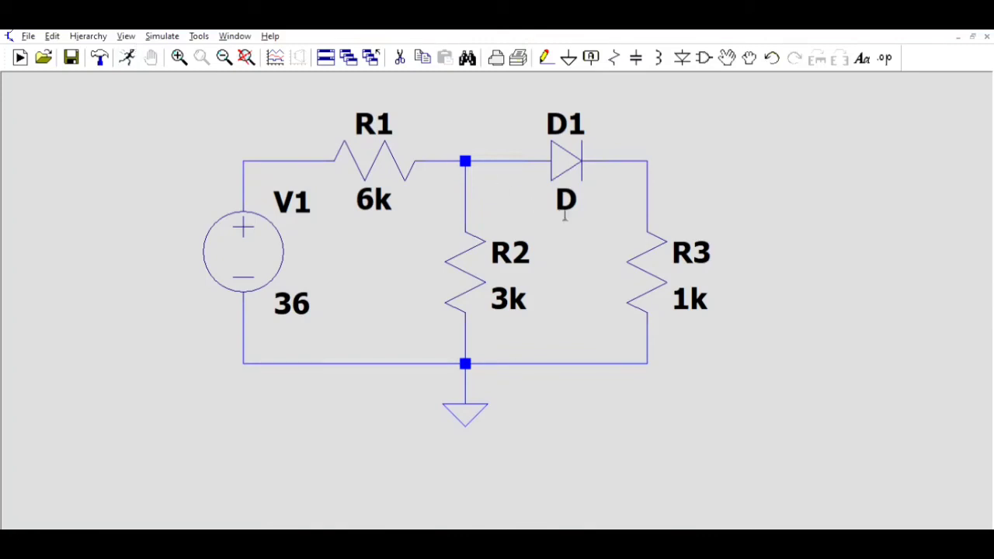
- Run the transient simulation with a stop time of 1 and plot the current through R3
key("Return")
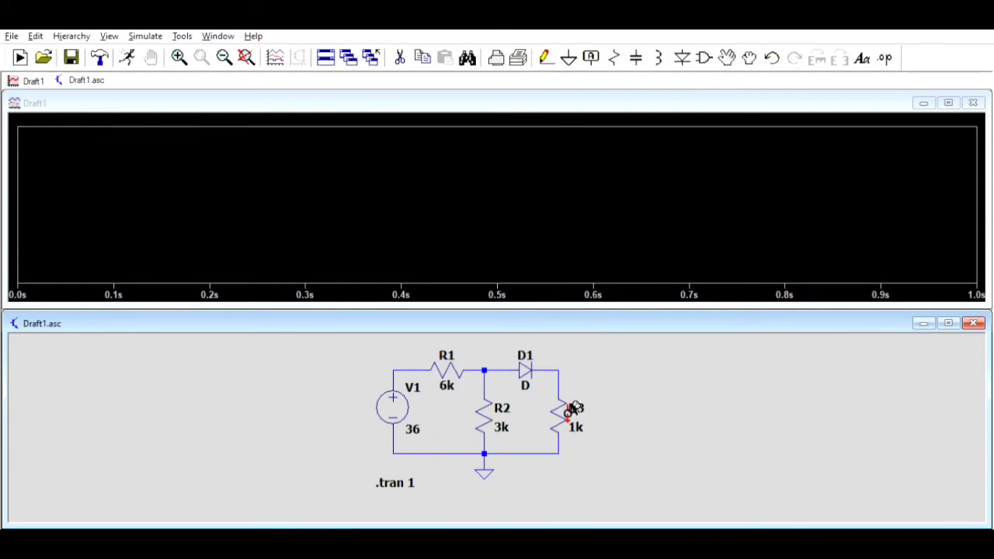
left_click(571, 411)
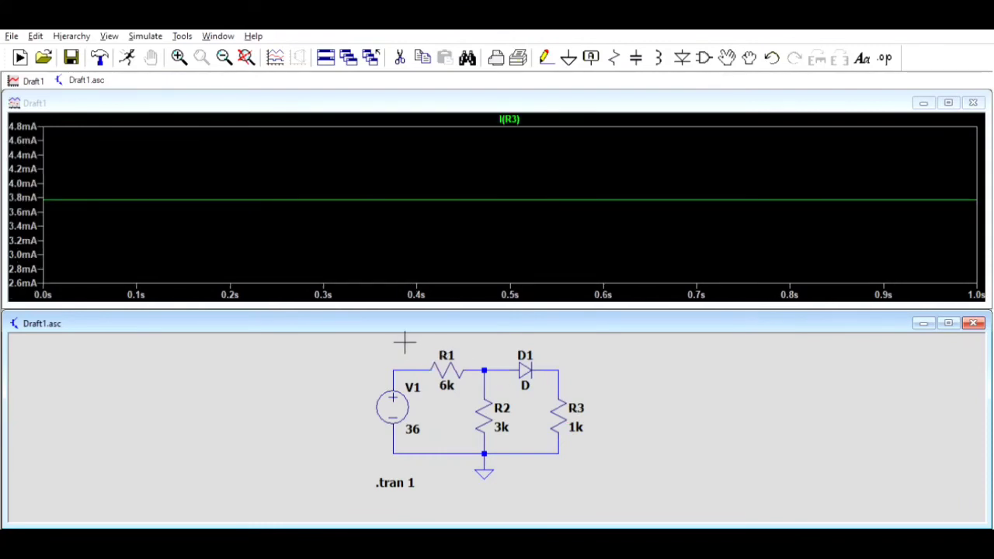
- Zoom in repeatedly on the start of the I(R3) trace to read the current through R3
left_click(40, 192)
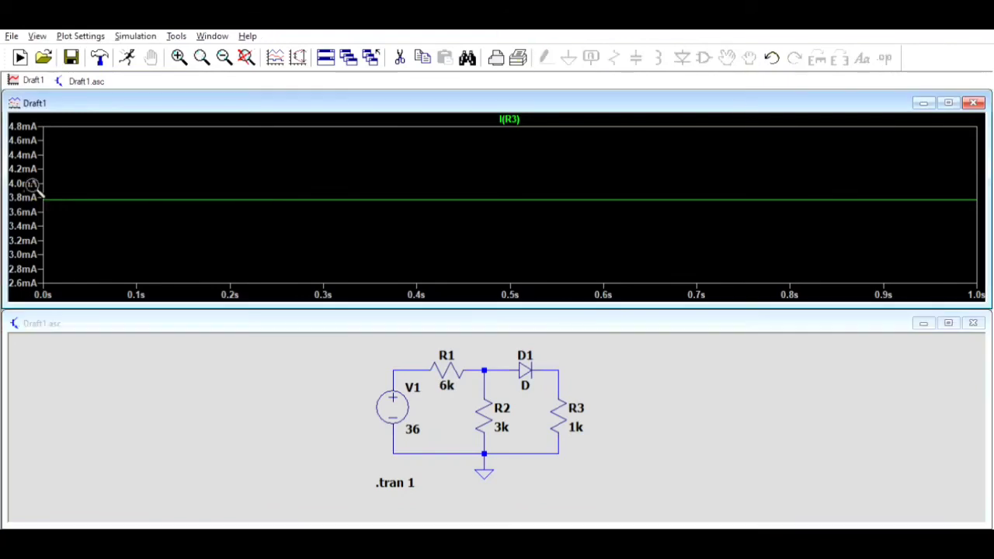
left_click_drag(39, 197, 106, 217)
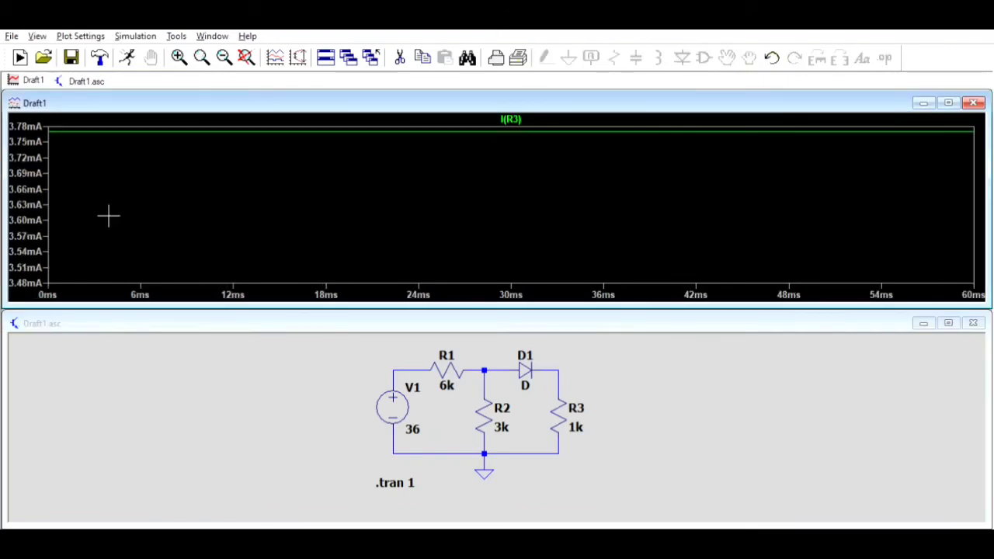
left_click_drag(44, 133, 92, 170)
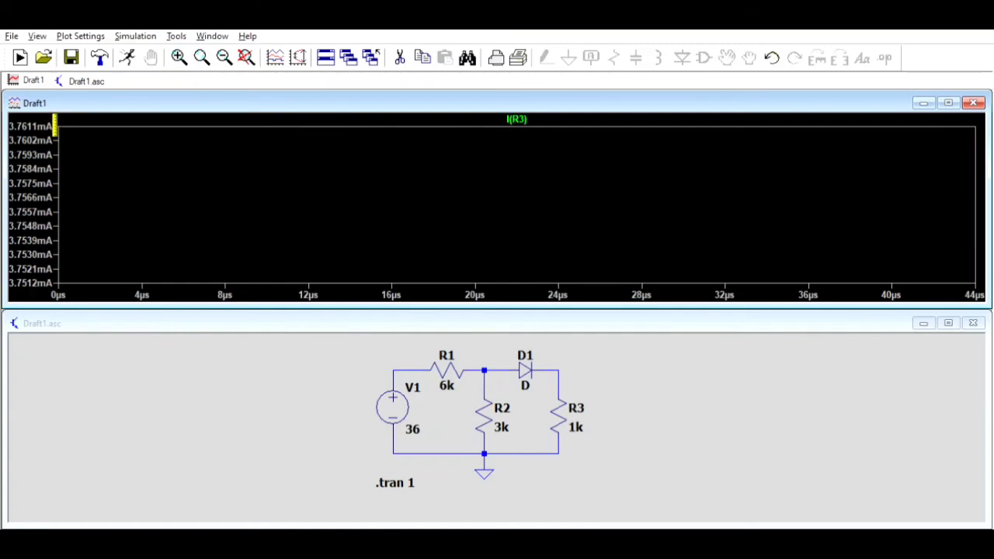
left_click_drag(43, 126, 95, 155)
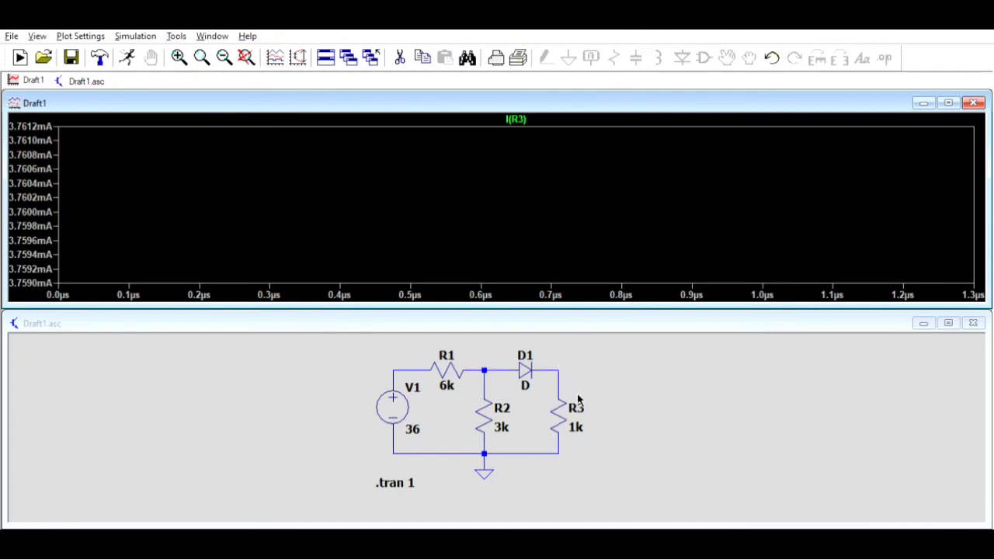
- Plot the voltage across R3 from its lower terminal with the upper terminal as reference, keeping only that trace
left_click(569, 440)
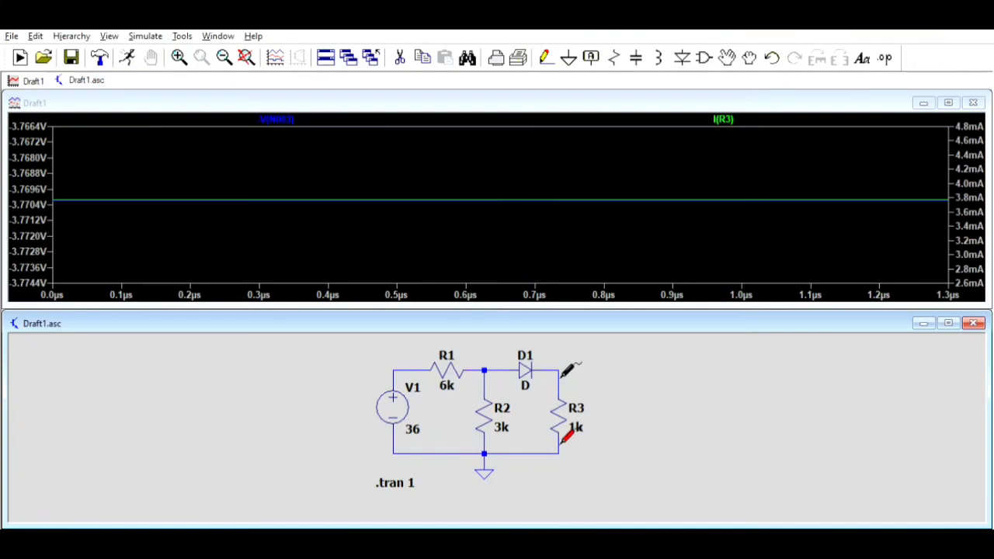
left_click(562, 443)
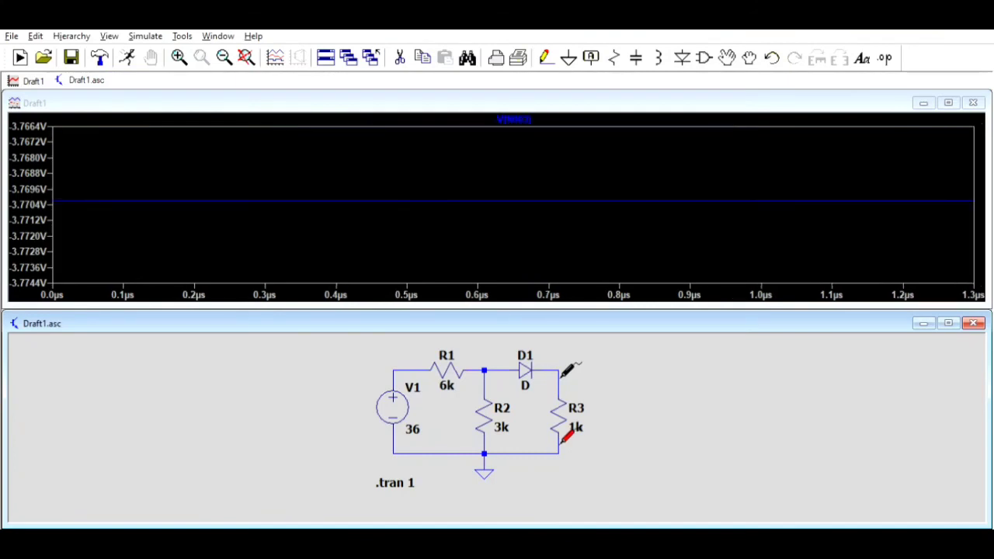